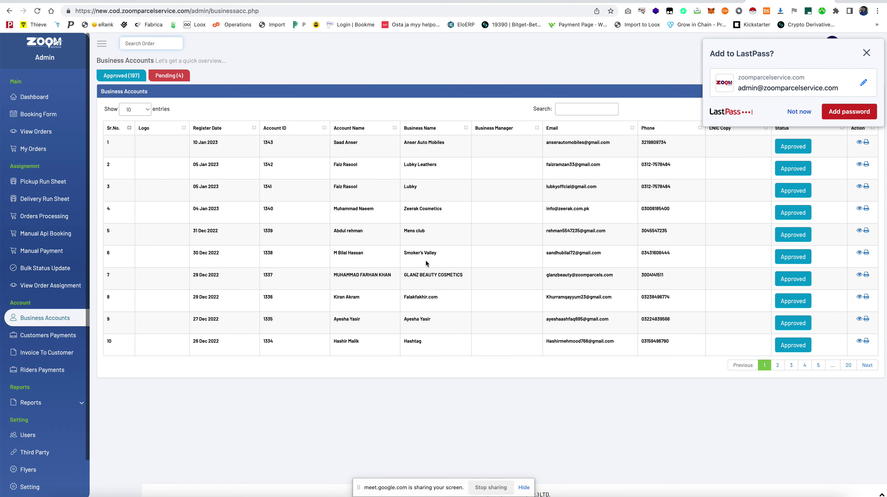
Decline saving the password and go to the last page of business accounts
{"action": "left_click", "coordinate": [796, 111]}
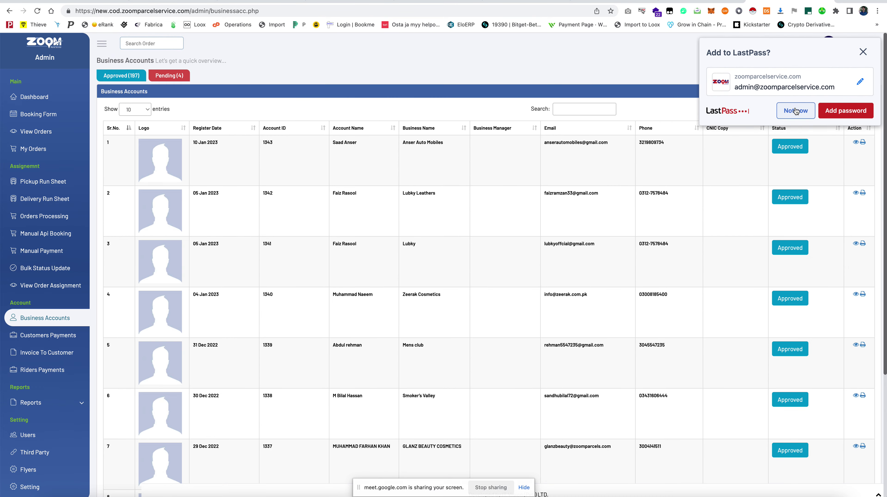
{"action": "scroll", "coordinate": [629, 217], "scroll_direction": "down", "scroll_amount": 5}
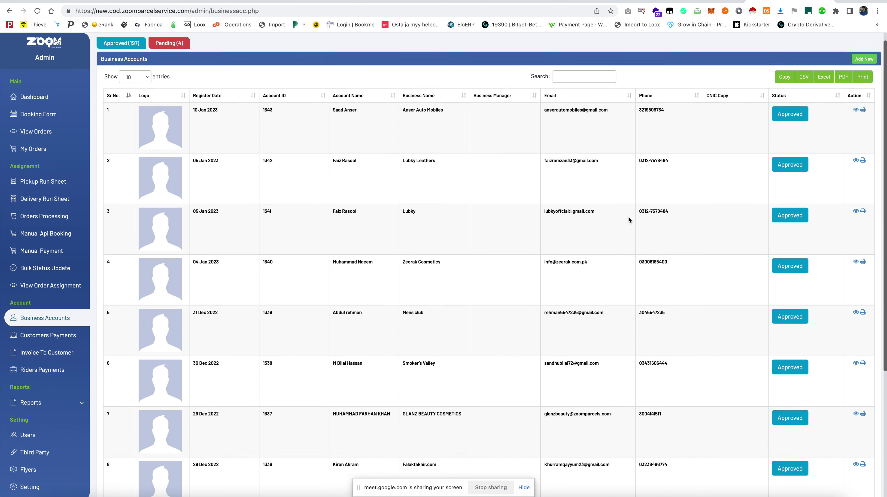
{"action": "left_click", "coordinate": [843, 459]}
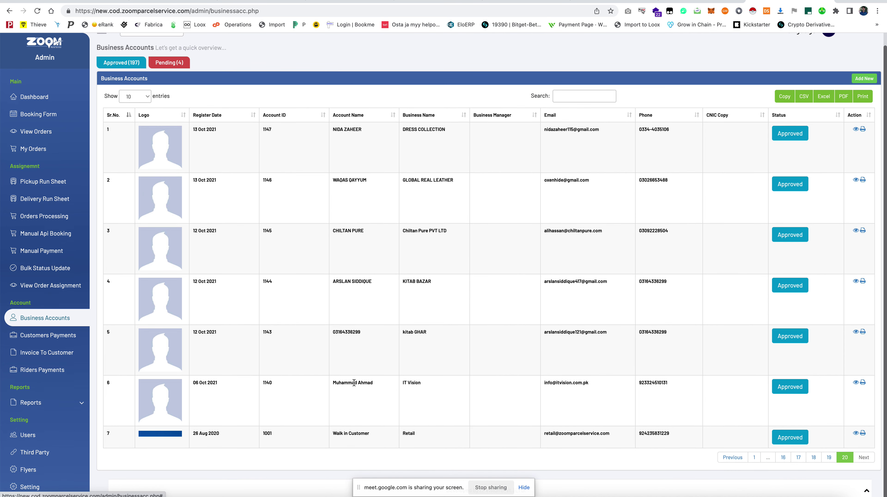
Open the details of the Walk in Customer account in row 6
{"action": "triple_click", "coordinate": [356, 388]}
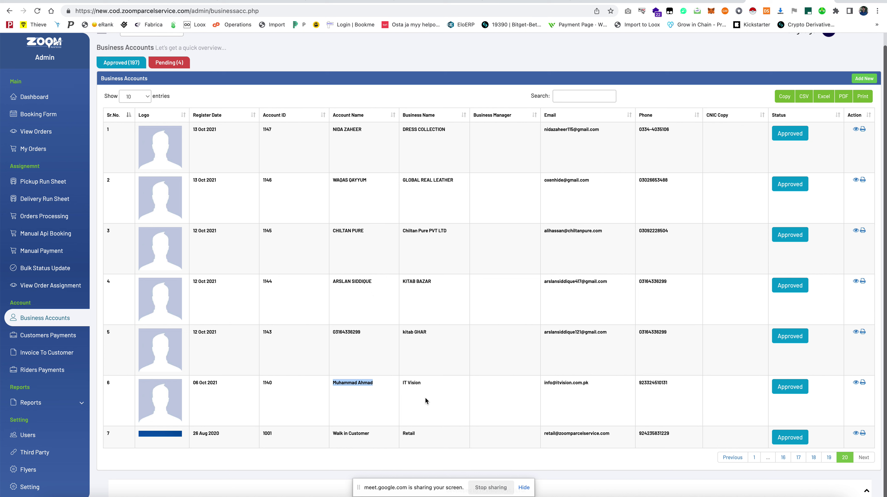
{"action": "double_click", "coordinate": [413, 382]}
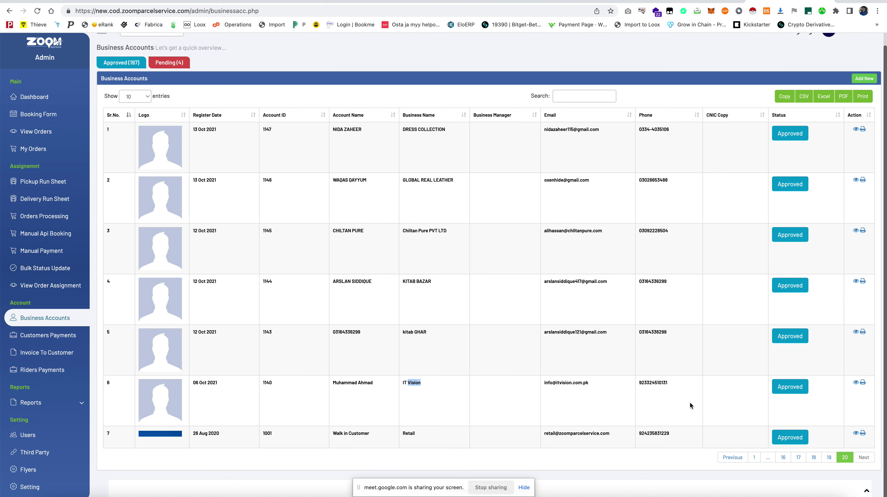
{"action": "left_click", "coordinate": [856, 434]}
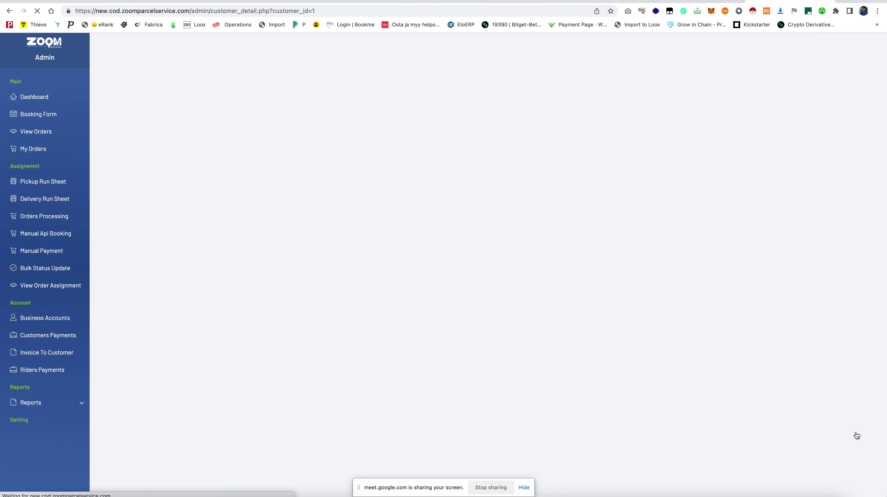
{"action": "scroll", "coordinate": [380, 375], "scroll_direction": "down", "scroll_amount": 10}
{"action": "scroll", "coordinate": [377, 380], "scroll_direction": "up", "scroll_amount": 8}
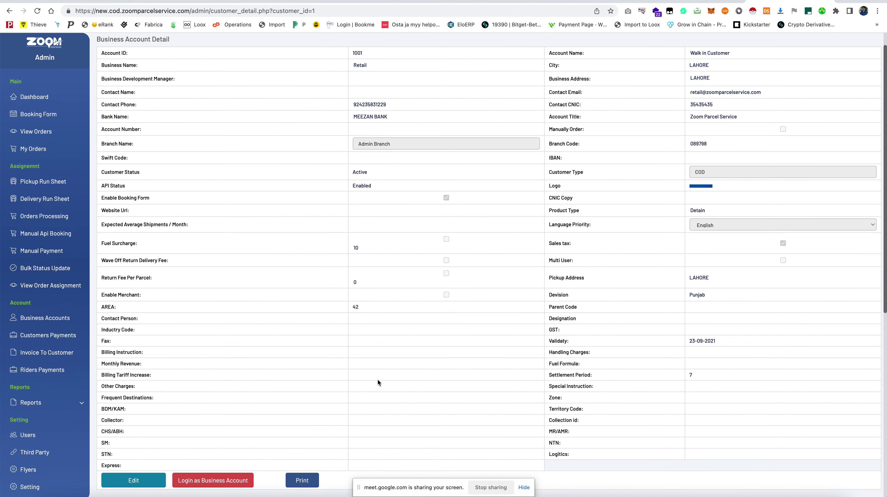
{"action": "scroll", "coordinate": [377, 380], "scroll_direction": "down", "scroll_amount": 3}
{"action": "left_click", "coordinate": [134, 397]}
{"action": "scroll", "coordinate": [384, 324], "scroll_direction": "down", "scroll_amount": 3}
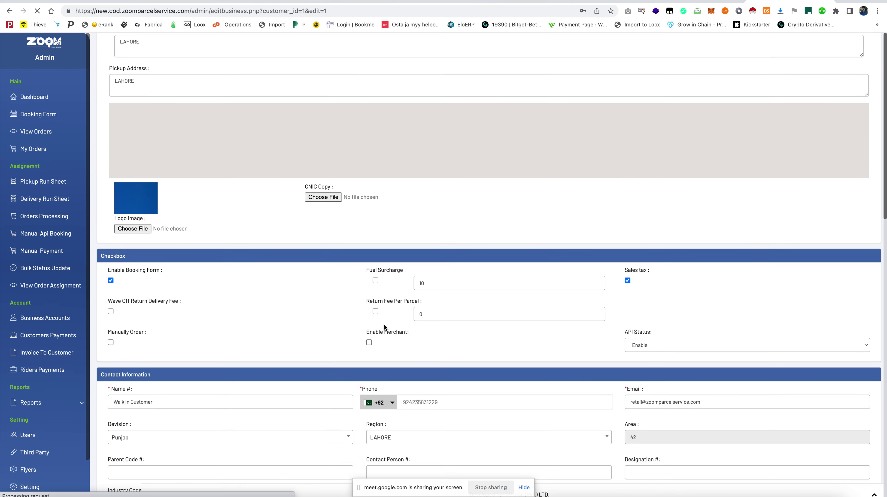
{"action": "scroll", "coordinate": [384, 325], "scroll_direction": "down", "scroll_amount": 4}
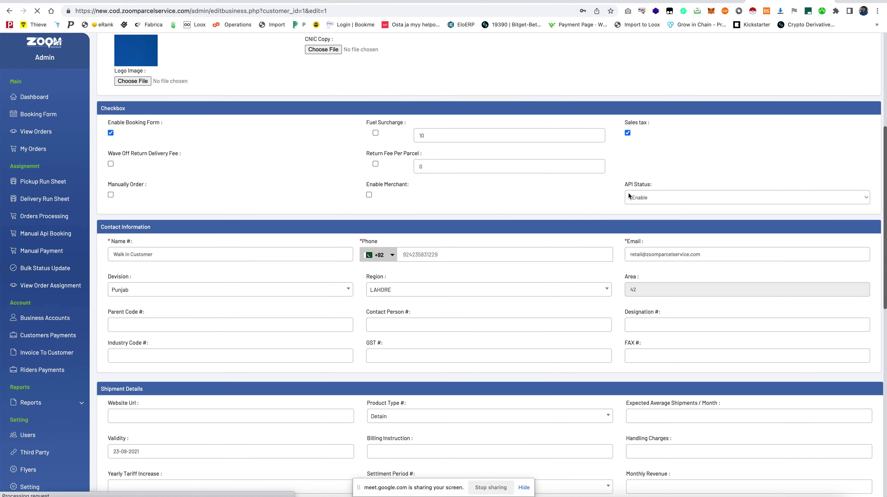
{"action": "left_click_drag", "start_coordinate": [651, 184], "coordinate": [624, 185]}
{"action": "left_click", "coordinate": [645, 200]}
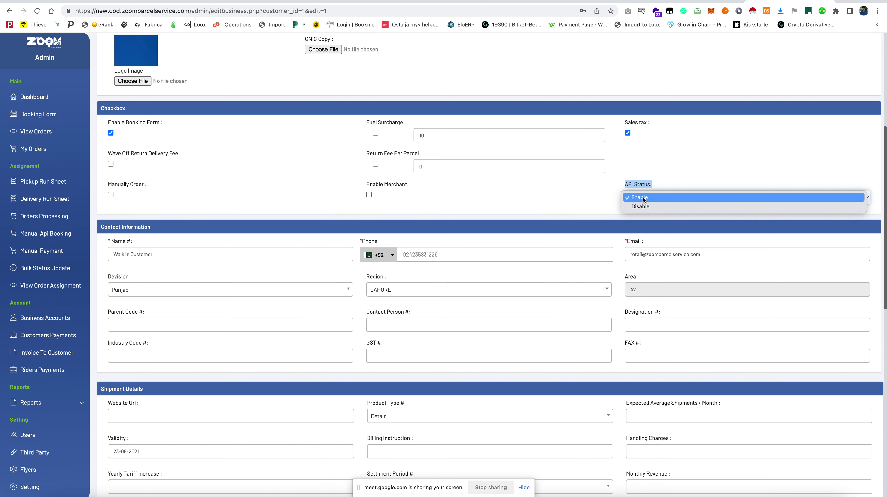
{"action": "left_click", "coordinate": [643, 197]}
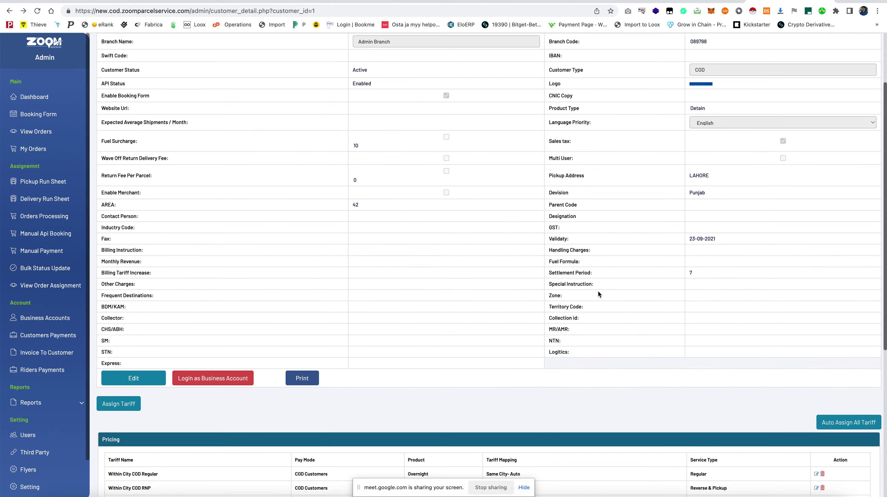
{"action": "scroll", "coordinate": [598, 292], "scroll_direction": "down", "scroll_amount": 6}
Log in as the business account, select its API key in Api Setting, and return to the Order App
{"action": "left_click", "coordinate": [218, 153]}
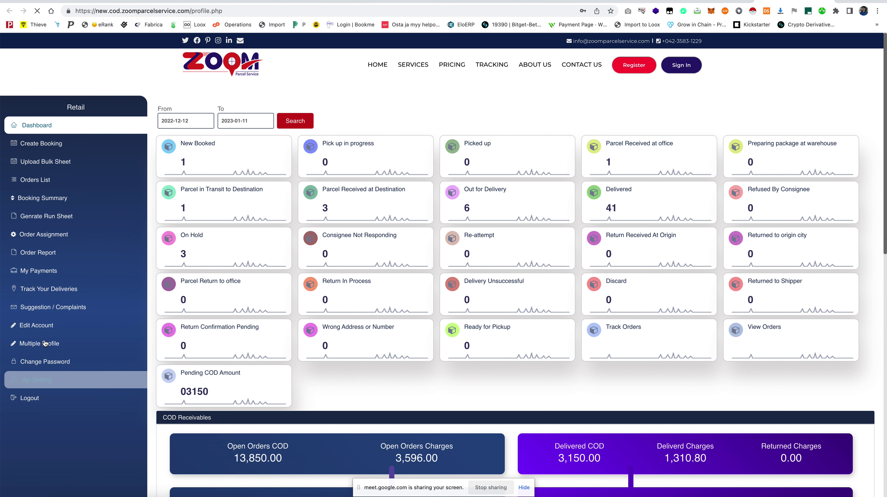
{"action": "left_click", "coordinate": [56, 382]}
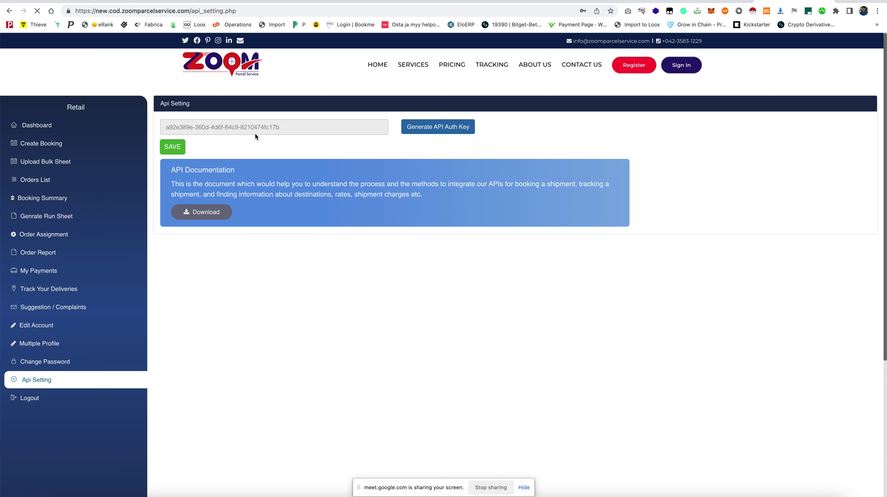
{"action": "triple_click", "coordinate": [255, 124]}
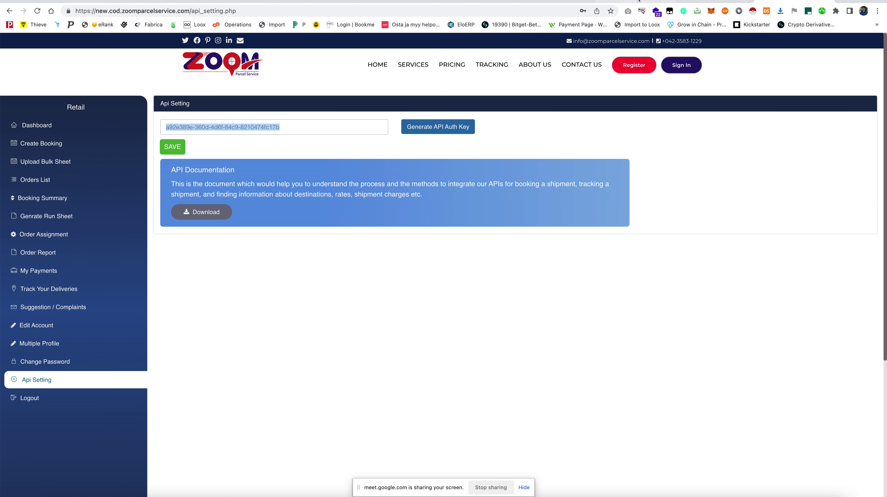
{"action": "left_click", "coordinate": [637, 2]}
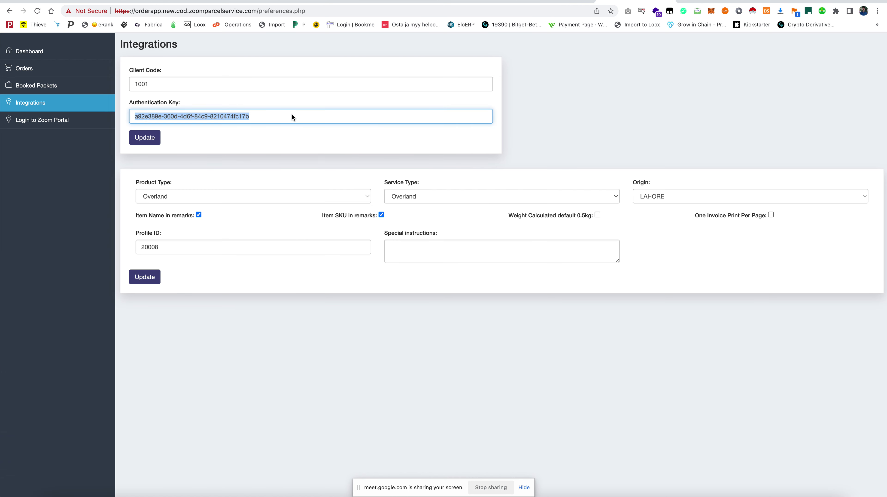
{"action": "left_click", "coordinate": [236, 119]}
{"action": "double_click", "coordinate": [230, 117]}
{"action": "triple_click", "coordinate": [226, 117]}
{"action": "left_click", "coordinate": [224, 116]}
{"action": "triple_click", "coordinate": [223, 116]}
{"action": "double_click", "coordinate": [158, 85]}
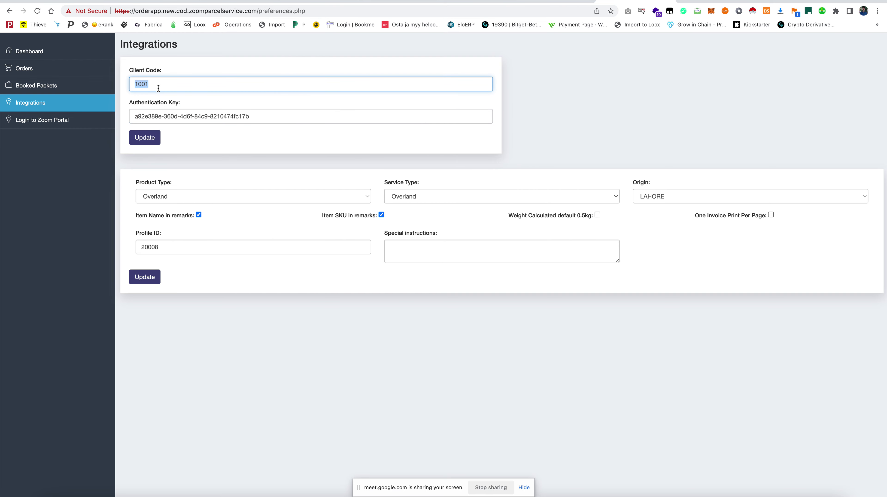
Select client code 1001 on the account's Edit Account profile
{"action": "left_click", "coordinate": [772, 1]}
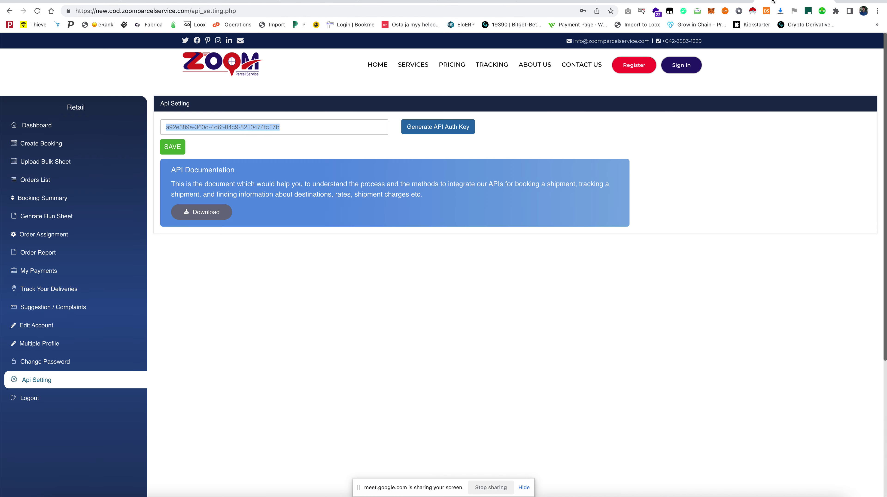
{"action": "left_click", "coordinate": [51, 325]}
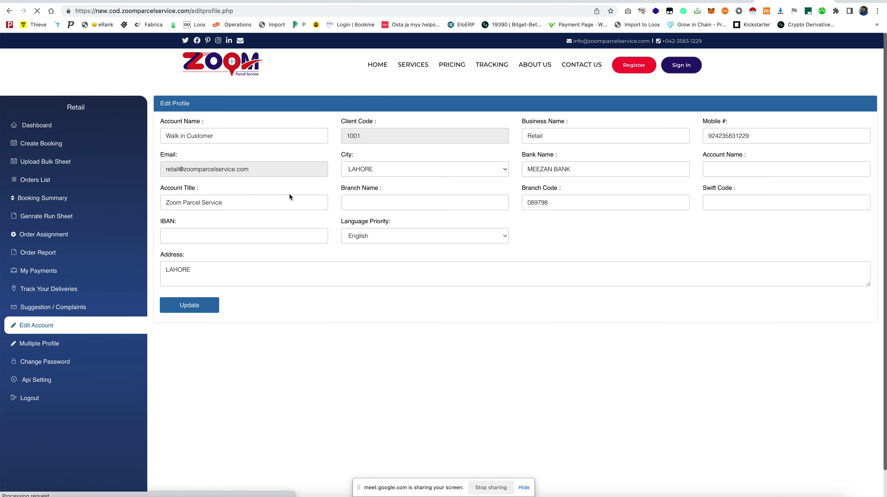
{"action": "double_click", "coordinate": [368, 134]}
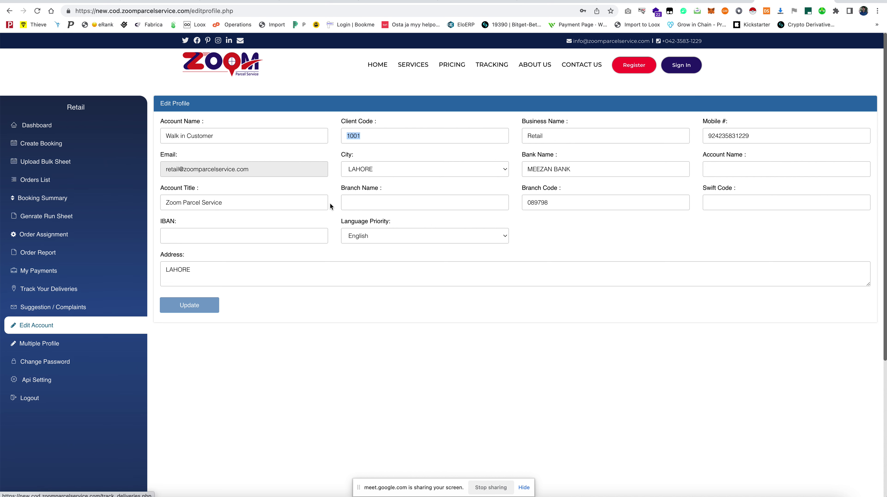
{"action": "double_click", "coordinate": [401, 131]}
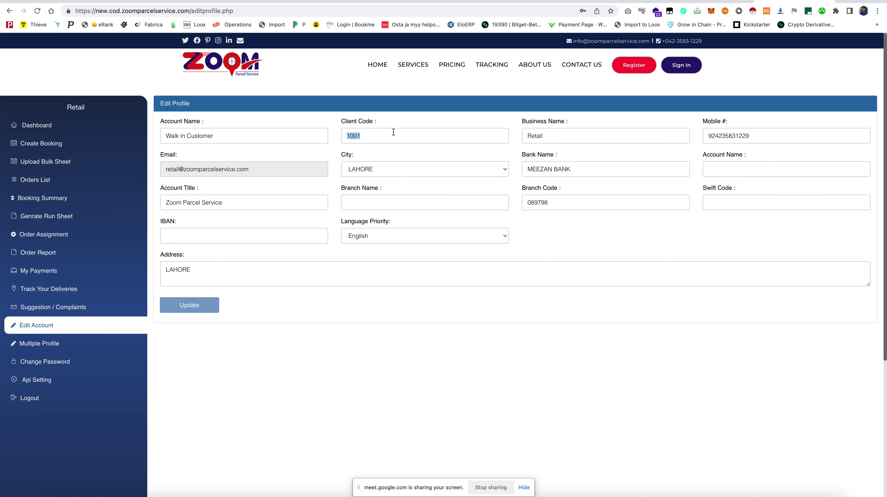
{"action": "left_click", "coordinate": [393, 134]}
{"action": "double_click", "coordinate": [392, 134]}
{"action": "left_click", "coordinate": [393, 134]}
{"action": "double_click", "coordinate": [393, 135]}
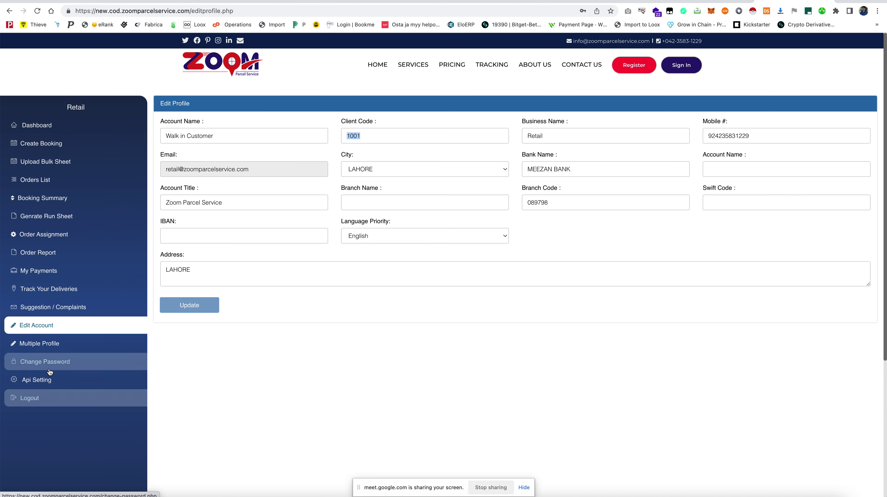
Select the full API key in Api Setting and go back to the Order App's Integrations page
{"action": "left_click", "coordinate": [46, 382]}
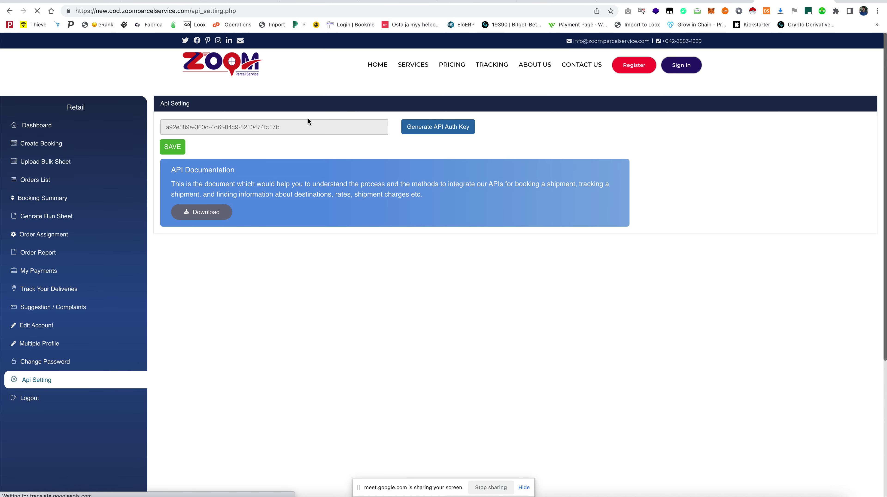
{"action": "triple_click", "coordinate": [302, 132]}
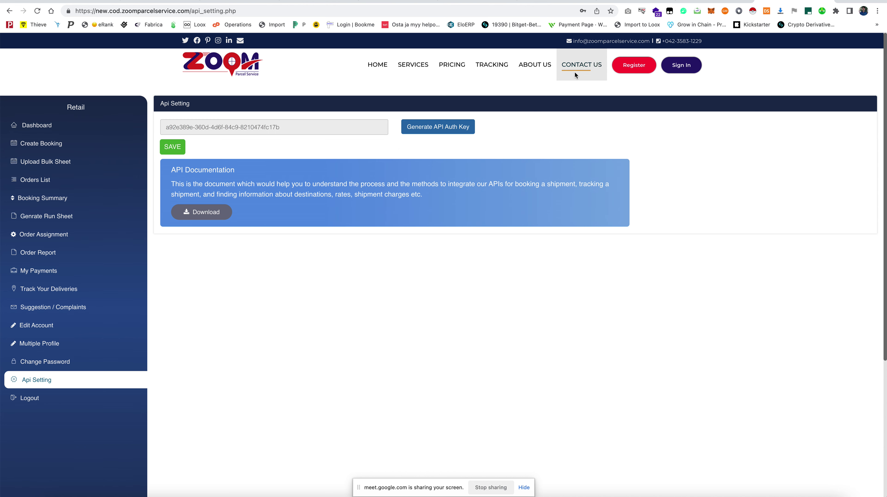
{"action": "left_click", "coordinate": [652, 1]}
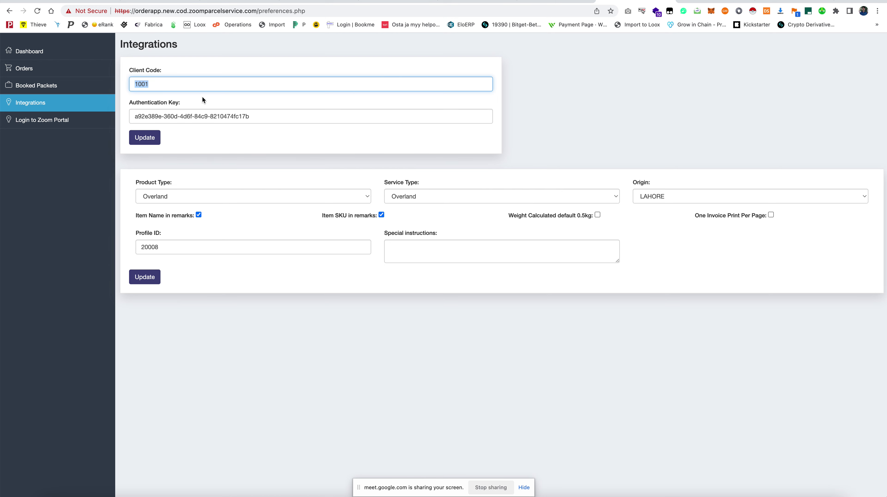
Update the Integrations credentials with client code 1001 and the authentication key
{"action": "left_click", "coordinate": [189, 117]}
{"action": "left_click", "coordinate": [146, 139]}
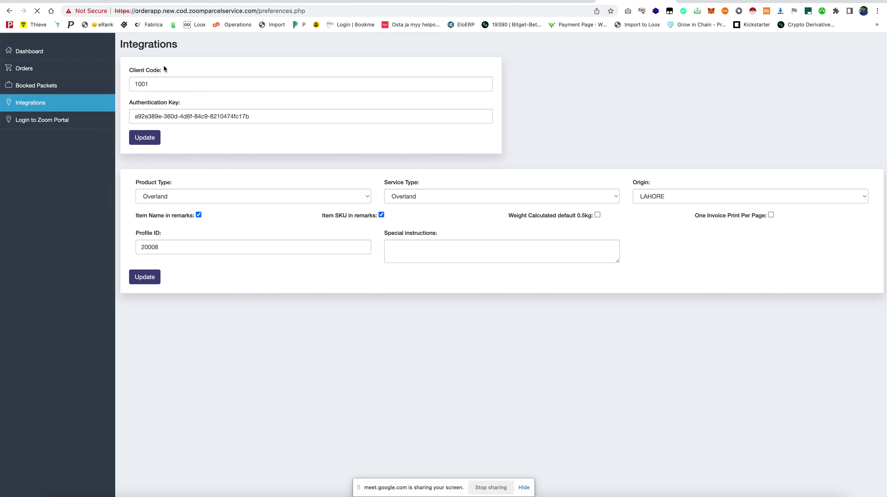
{"action": "left_click", "coordinate": [193, 197]}
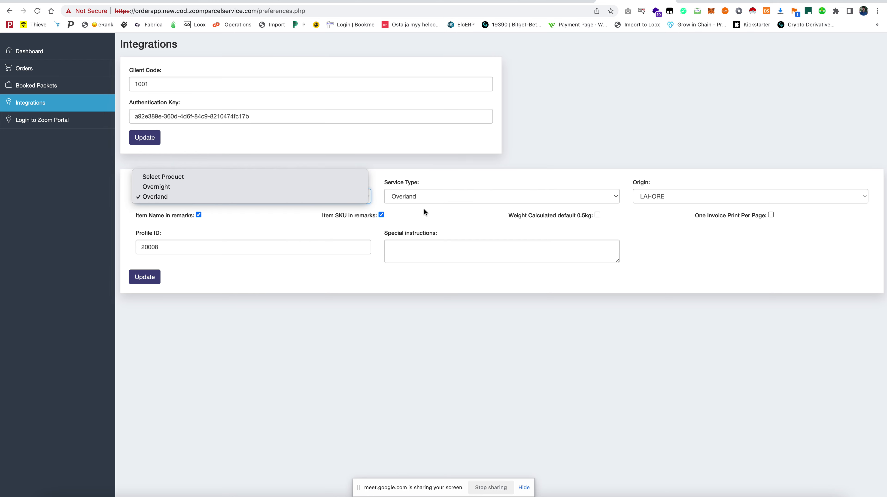
Keep Product Type and Service Type as Overland and Origin as LAHORE
{"action": "left_click", "coordinate": [435, 198]}
{"action": "left_click", "coordinate": [322, 197]}
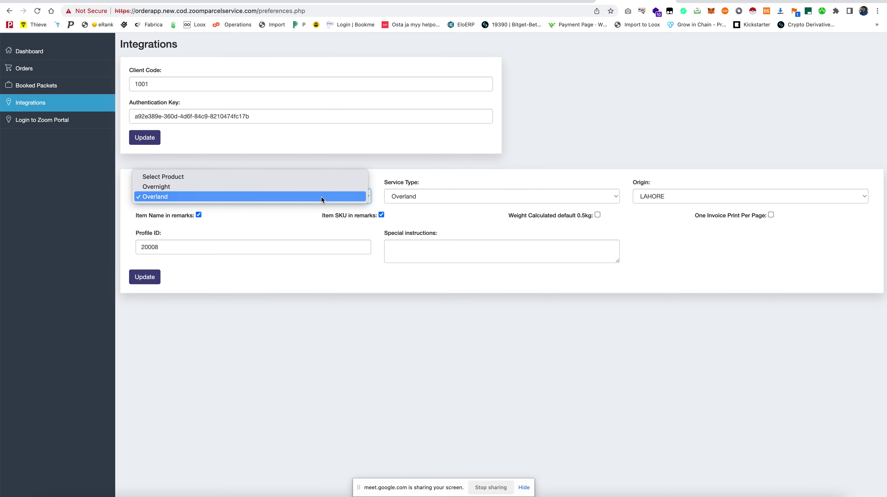
{"action": "left_click", "coordinate": [302, 160]}
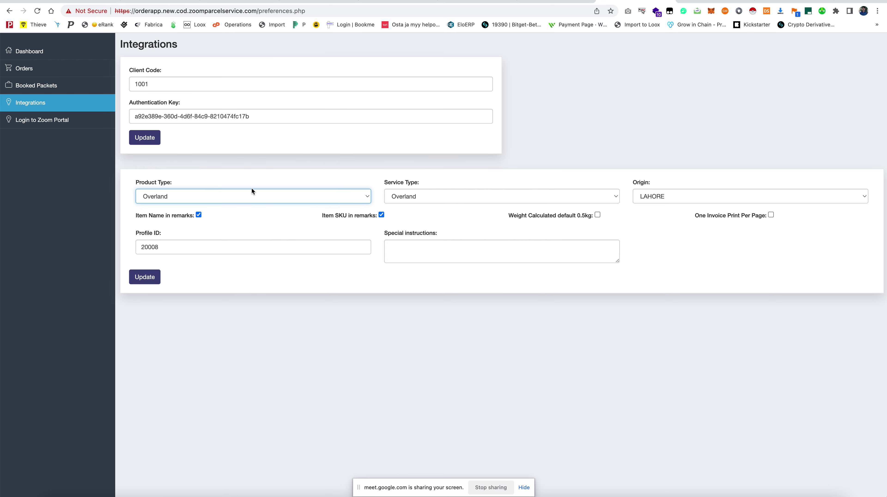
{"action": "left_click", "coordinate": [169, 195]}
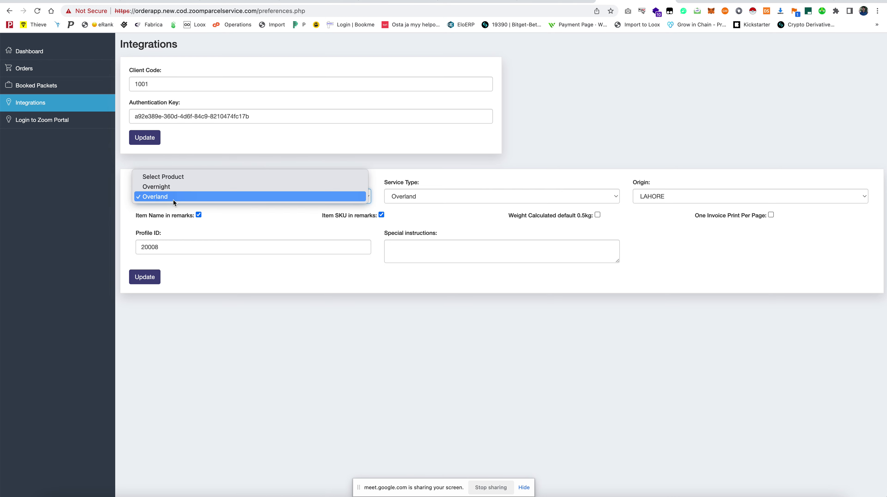
{"action": "left_click", "coordinate": [173, 196]}
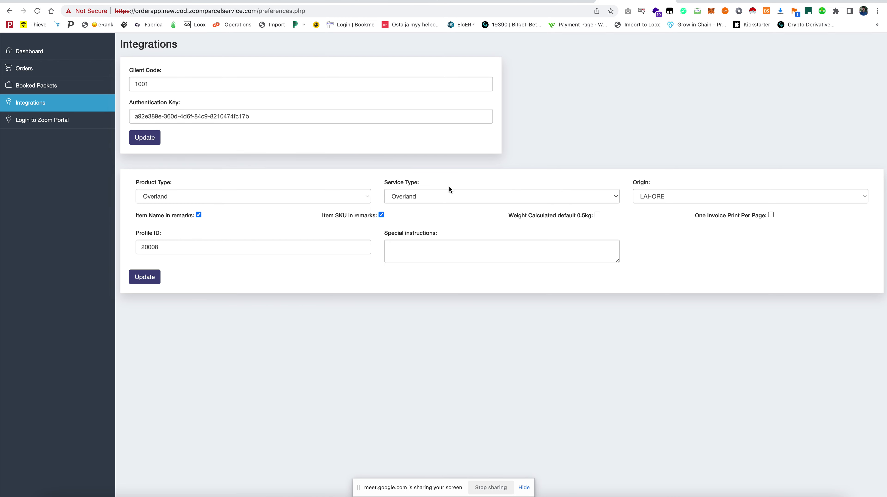
{"action": "left_click", "coordinate": [450, 195]}
{"action": "left_click", "coordinate": [450, 196]}
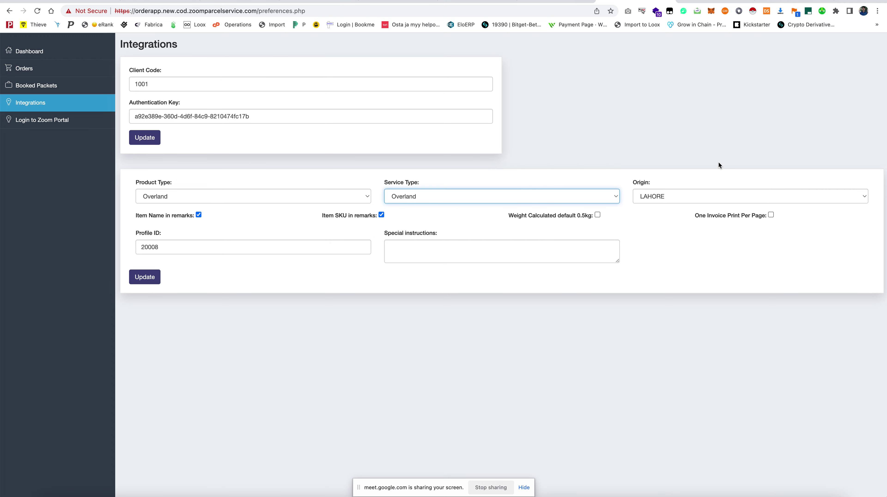
{"action": "left_click", "coordinate": [666, 197]}
{"action": "left_click", "coordinate": [664, 195]}
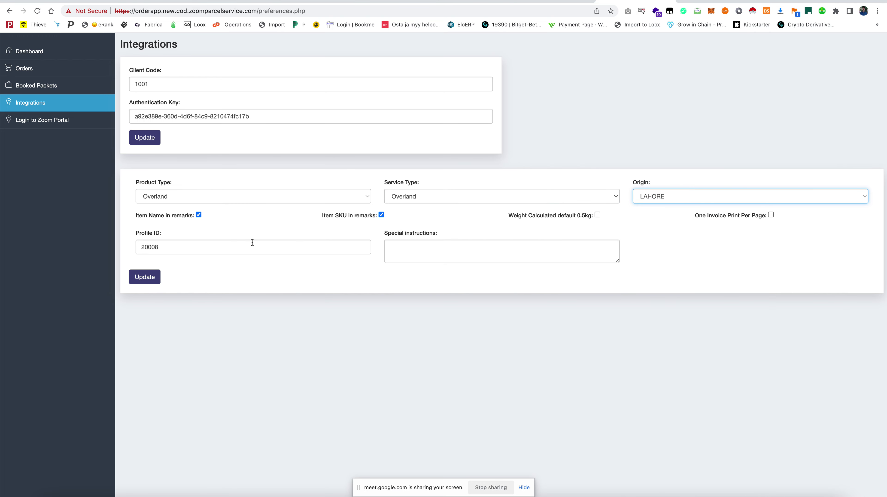
Select the current Profile ID 20008 for replacement and go to the portal tab
{"action": "double_click", "coordinate": [169, 247]}
{"action": "triple_click", "coordinate": [143, 238]}
{"action": "double_click", "coordinate": [162, 240]}
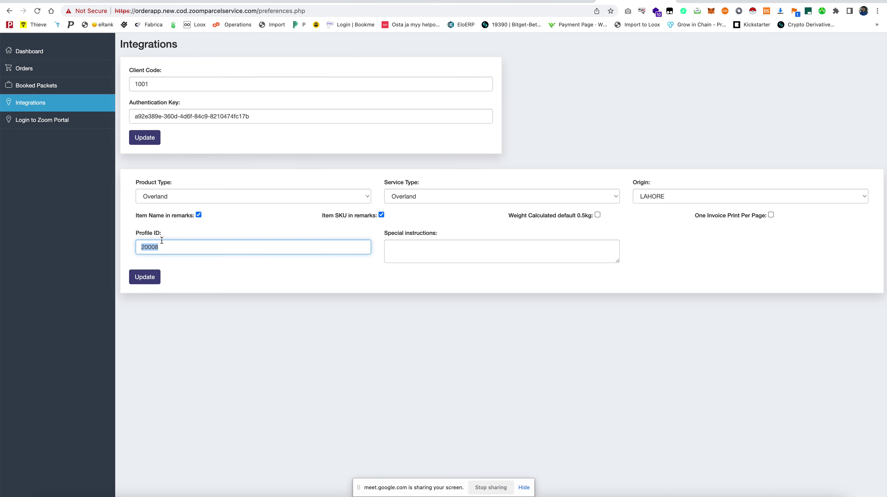
{"action": "key", "text": "ctrl+Tab"}
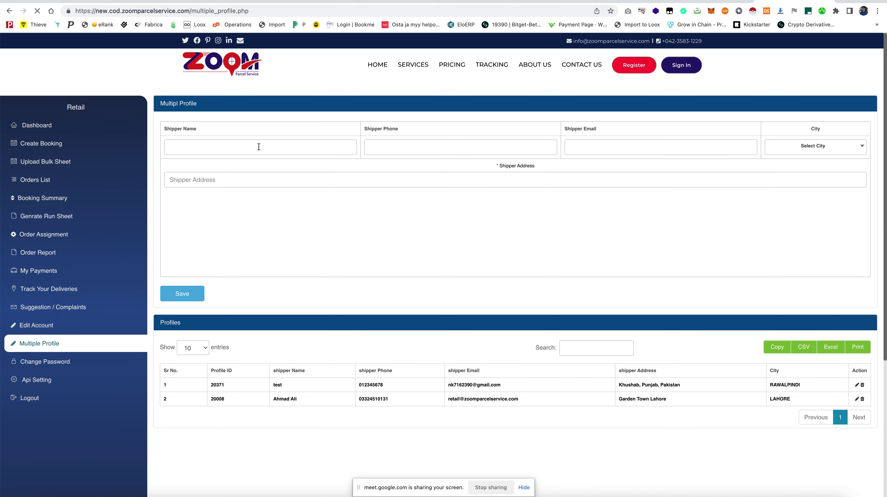
Enter the new shipper's name and phone number, with city LAHORE
{"action": "left_click", "coordinate": [239, 147]}
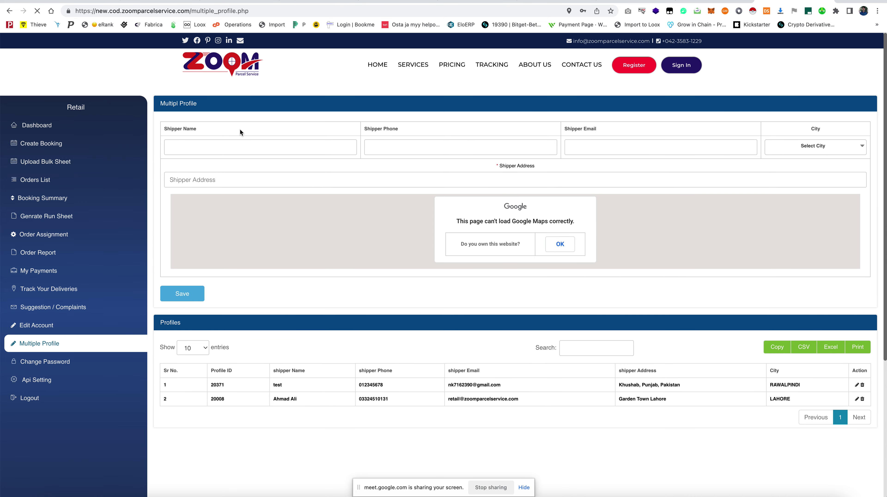
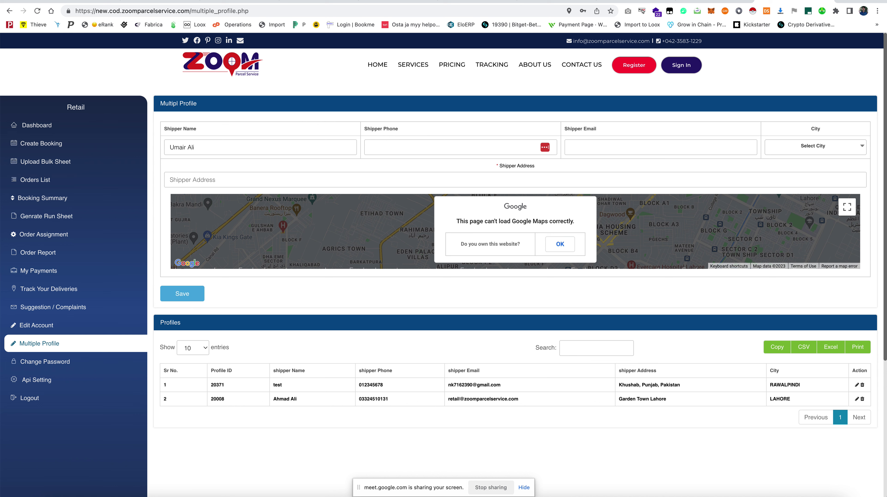
{"action": "left_click", "coordinate": [403, 146]}
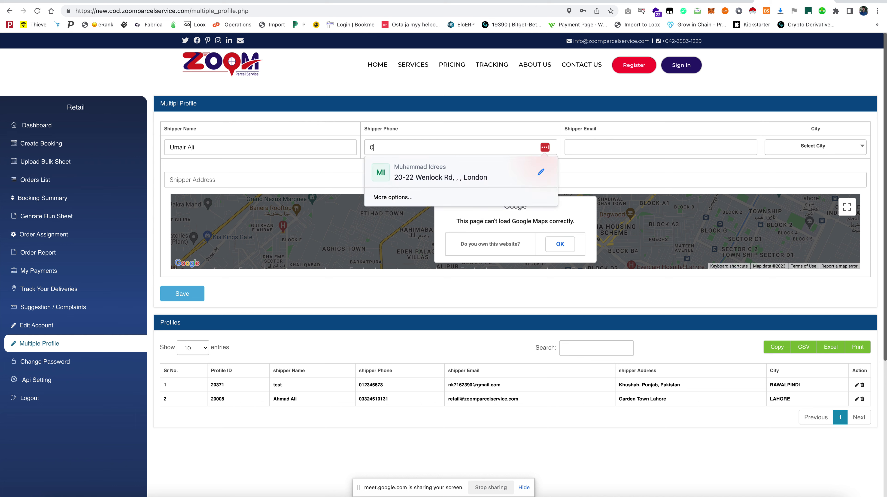
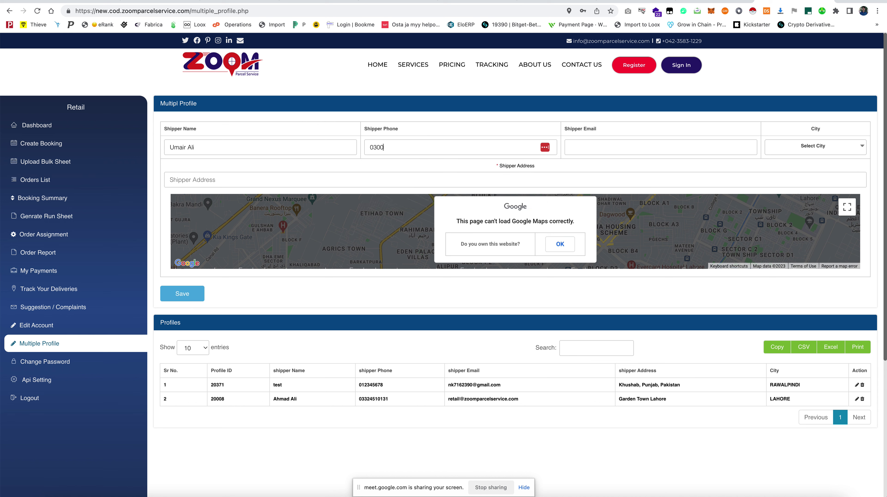
{"action": "left_click", "coordinate": [570, 147]}
{"action": "left_click", "coordinate": [807, 146]}
{"action": "type", "text": "lahor"}
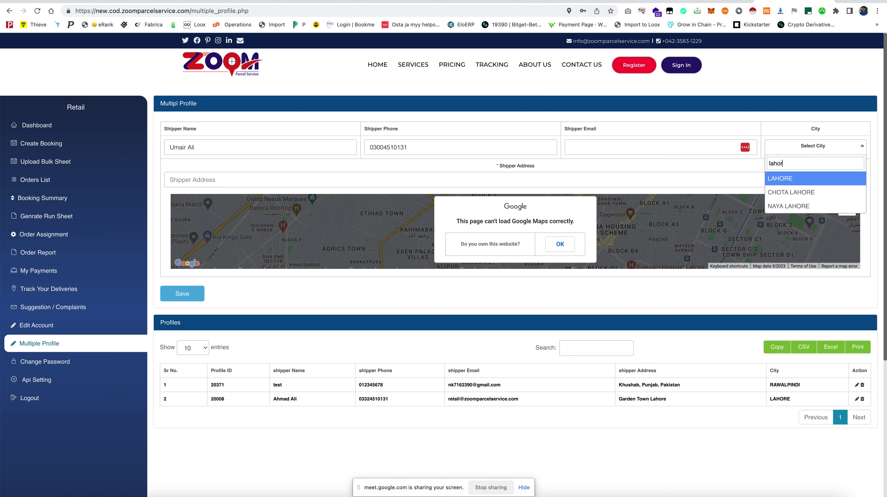
{"action": "type", "text": "e"}
{"action": "left_click", "coordinate": [792, 178]}
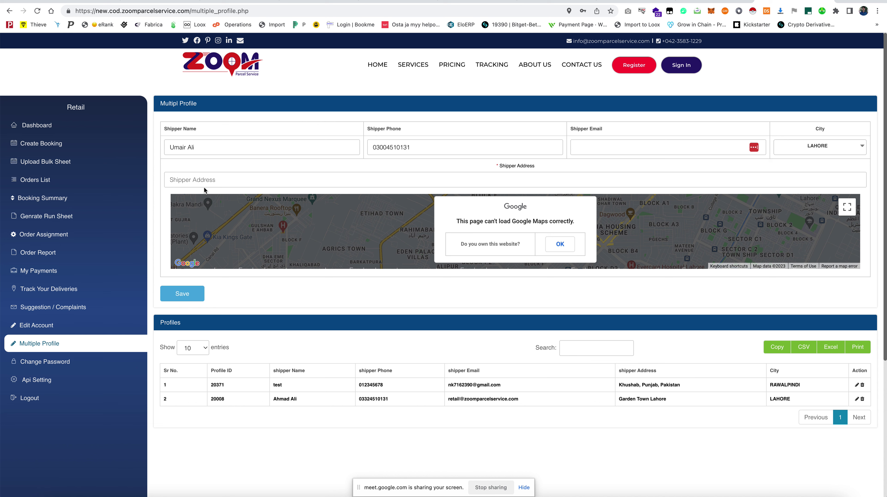
Fill in the shipper's address and e-mail, then save the new shipper profile
{"action": "left_click", "coordinate": [219, 182]}
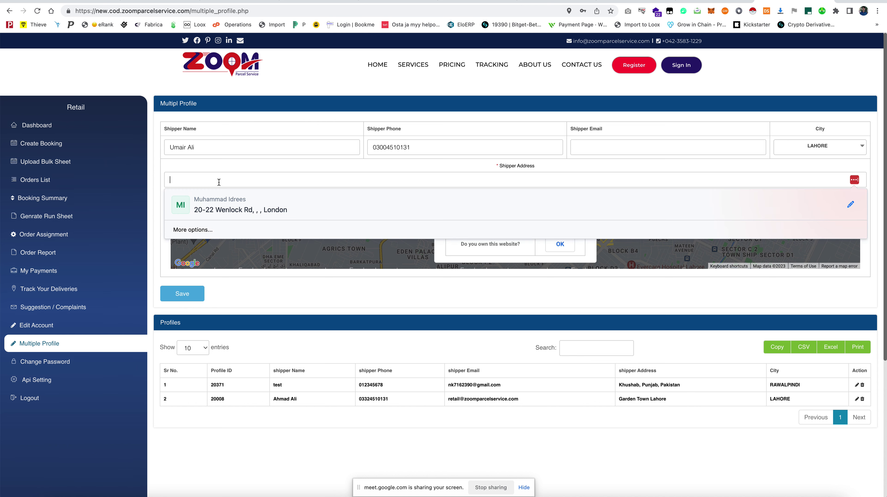
{"action": "key", "text": "BackSpace"}
{"action": "key", "text": "BackSpace"}
{"action": "key", "text": "BackSpace"}
{"action": "key", "text": "BackSpace"}
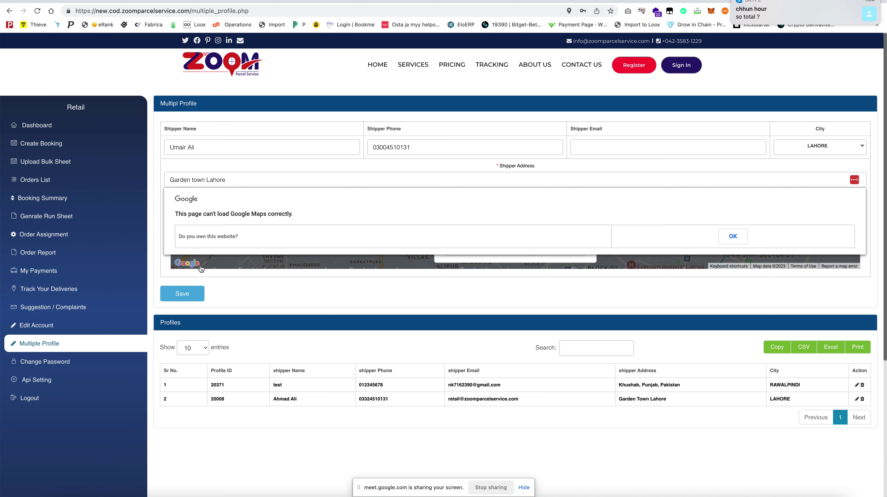
{"action": "left_click", "coordinate": [188, 294]}
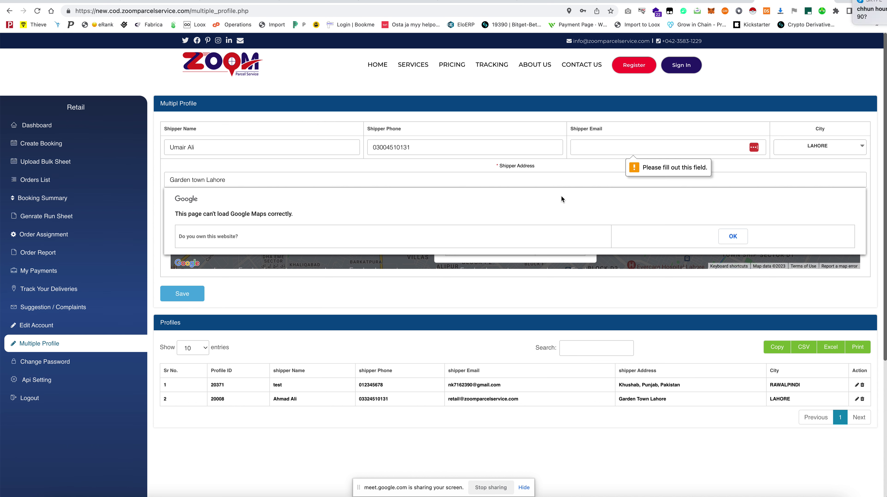
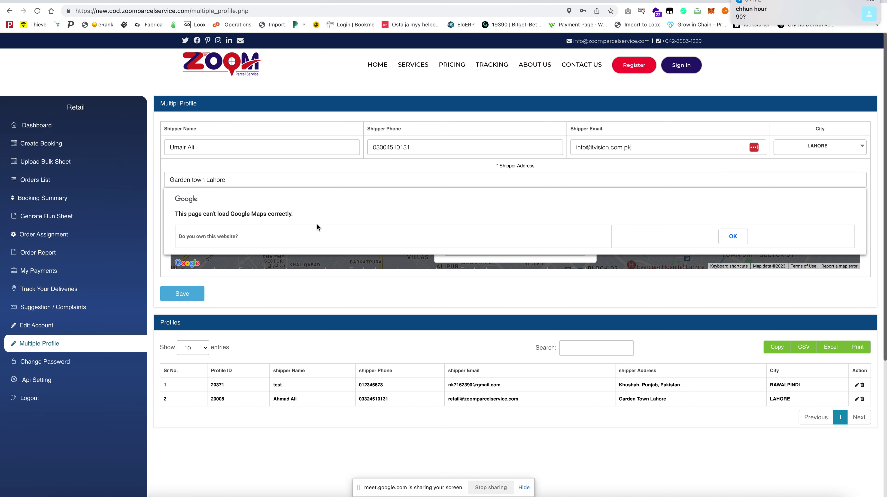
{"action": "left_click", "coordinate": [185, 294]}
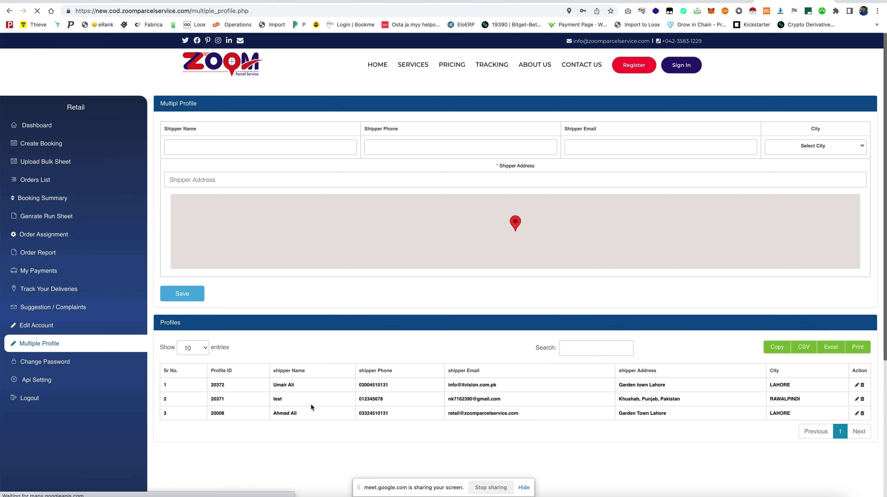
Put the new profile ID 20372 into the order app's Profile ID and update
{"action": "double_click", "coordinate": [214, 384]}
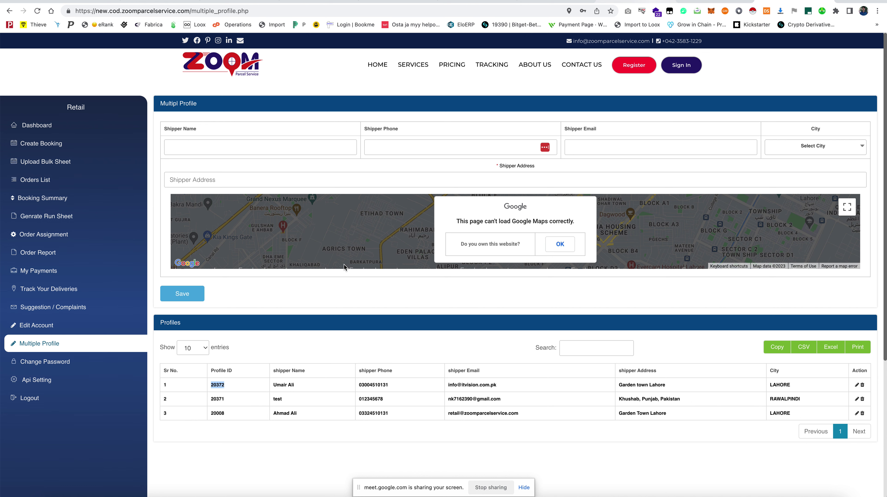
{"action": "key", "text": "ctrl+Tab"}
{"action": "type", "text": "20372"}
{"action": "left_click", "coordinate": [153, 279]}
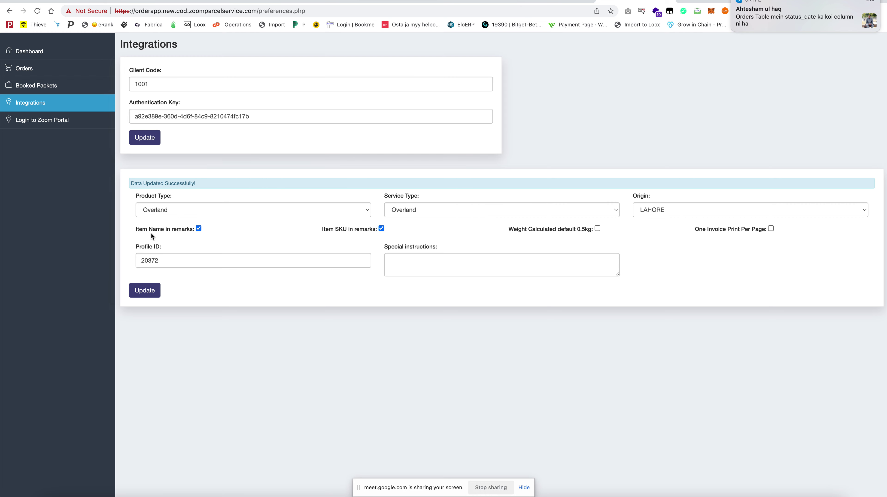
Keep both Item Name and Item SKU ticked for remarks, then go to Orders
{"action": "left_click", "coordinate": [199, 228]}
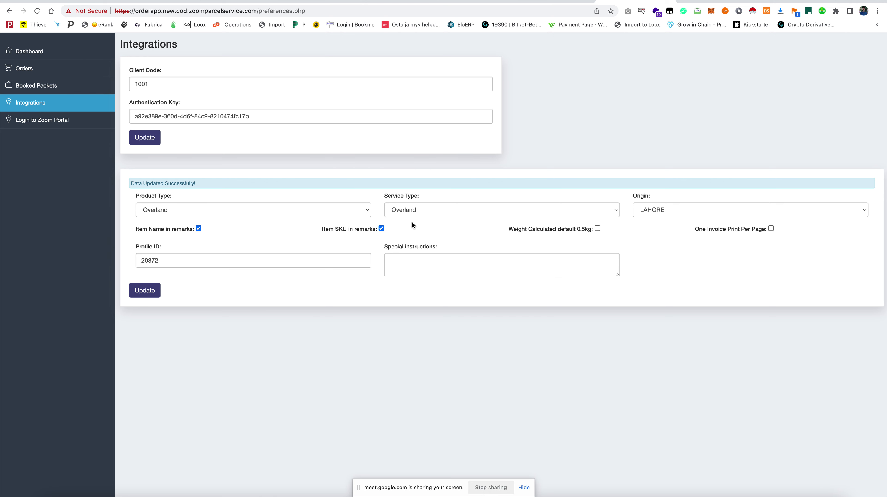
{"action": "left_click", "coordinate": [382, 229]}
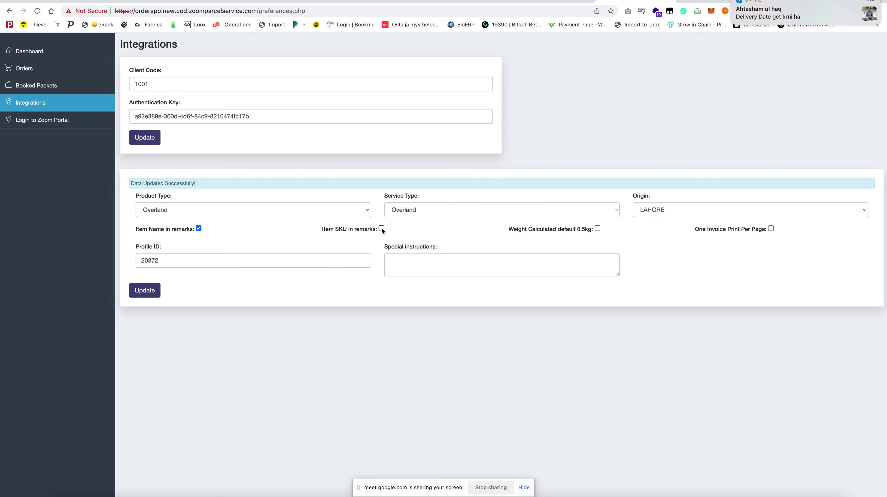
{"action": "left_click", "coordinate": [382, 229]}
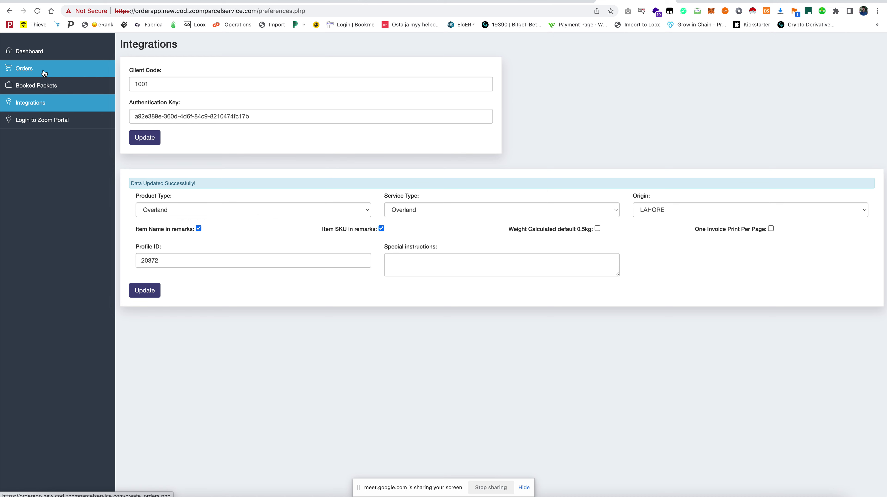
{"action": "left_click", "coordinate": [44, 73]}
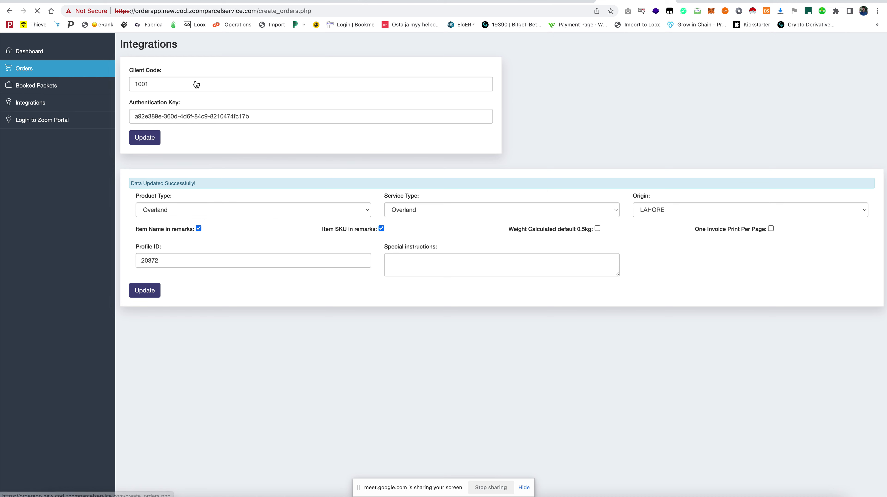